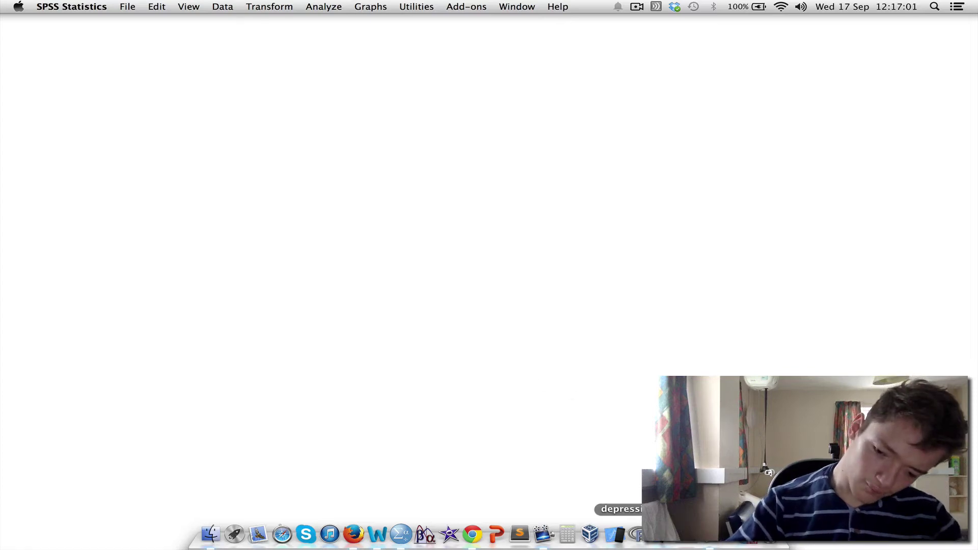
# Restore the depression.sav data window and inspect the Thoughts, Therapy and SSRI columns across the rows.
pyautogui.click(618, 534)
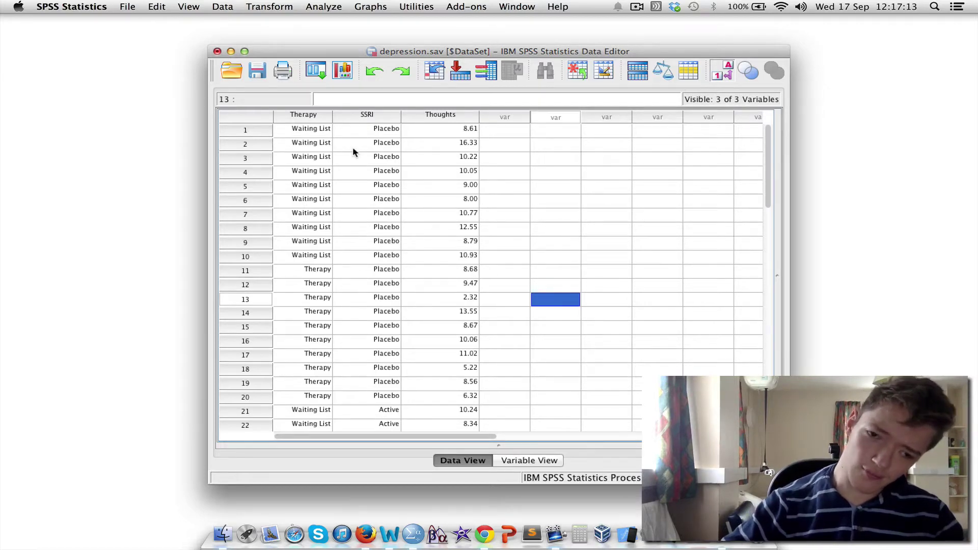
pyautogui.click(457, 118)
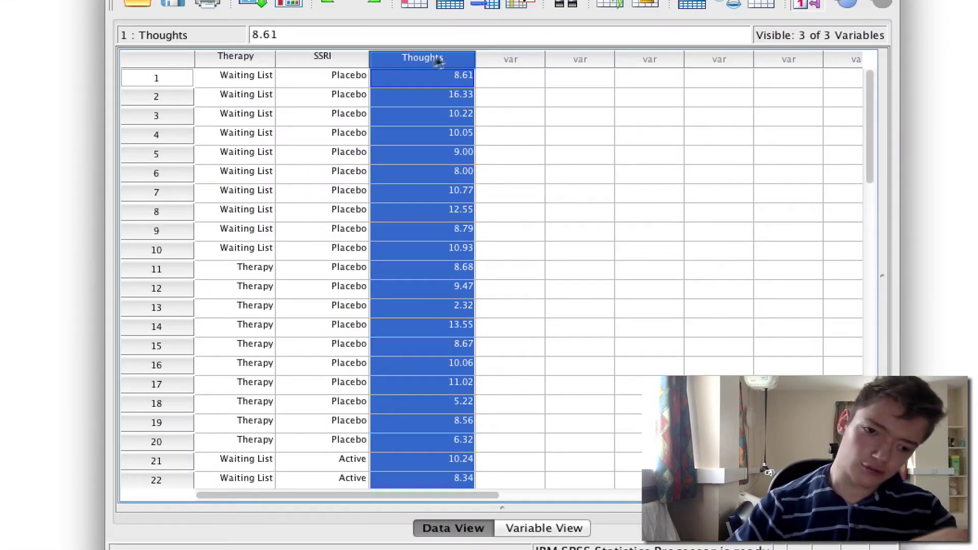
pyautogui.click(253, 75)
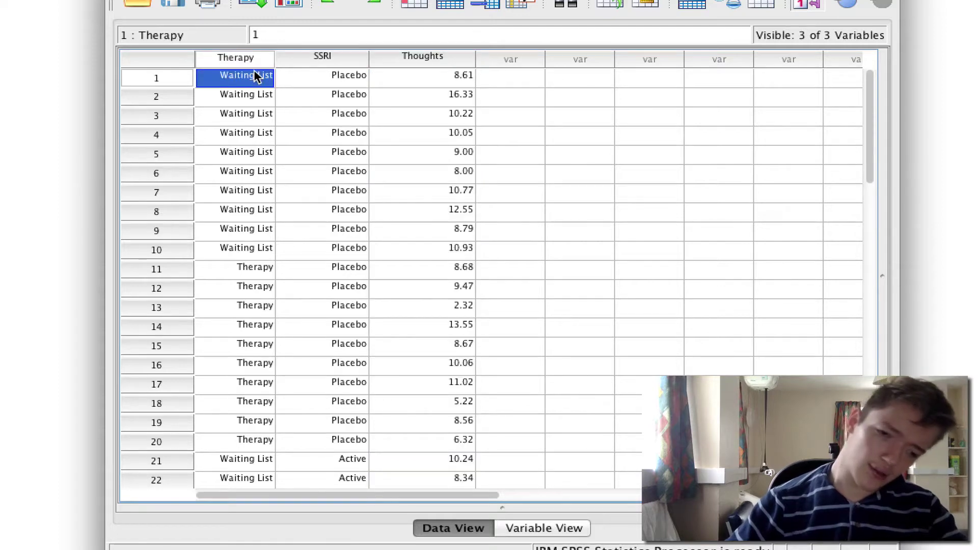
pyautogui.click(237, 56)
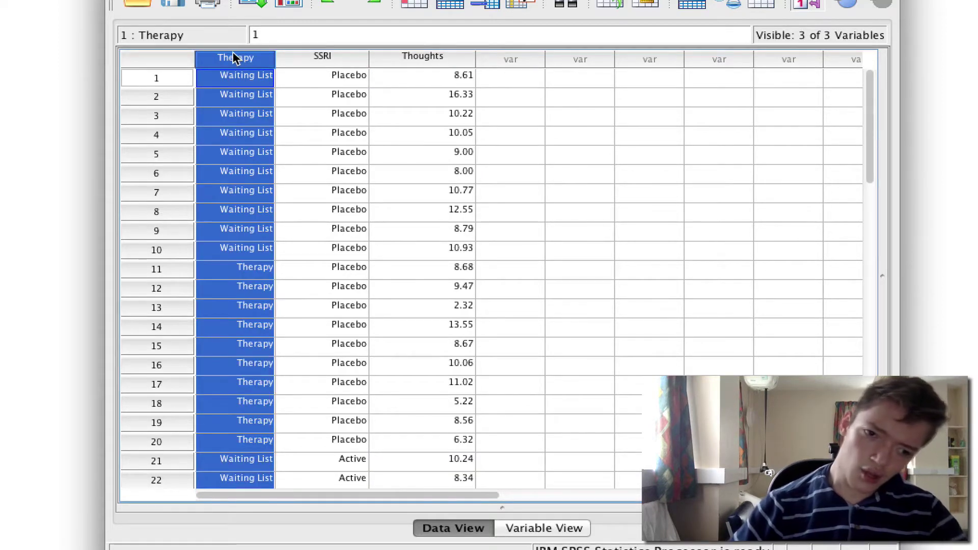
pyautogui.click(329, 58)
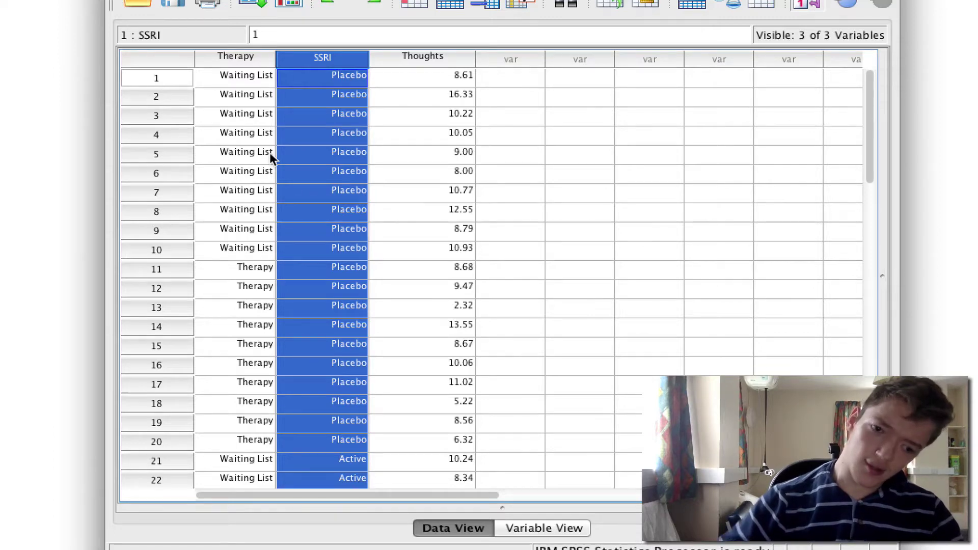
pyautogui.click(228, 64)
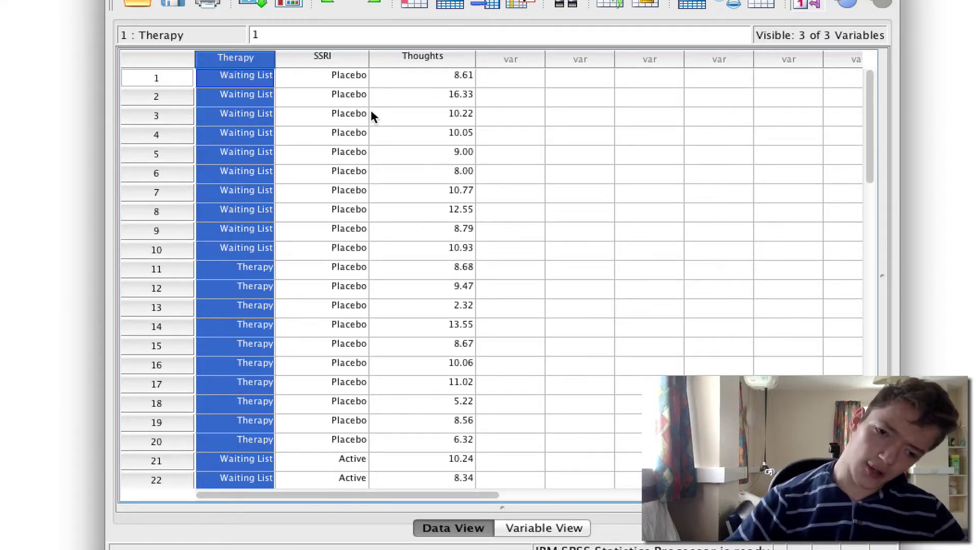
pyautogui.click(342, 60)
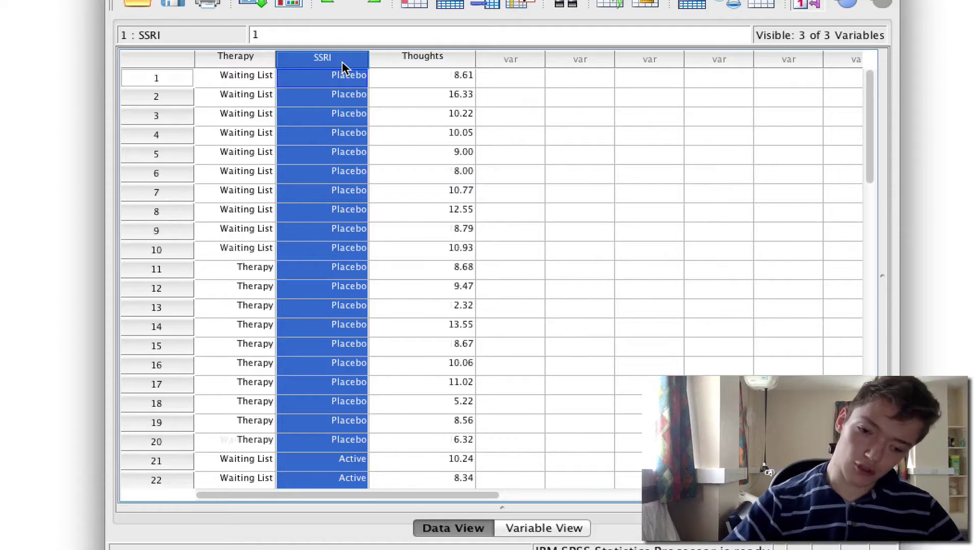
pyautogui.scroll(-3, 341, 61)
pyautogui.scroll(-5, 341, 62)
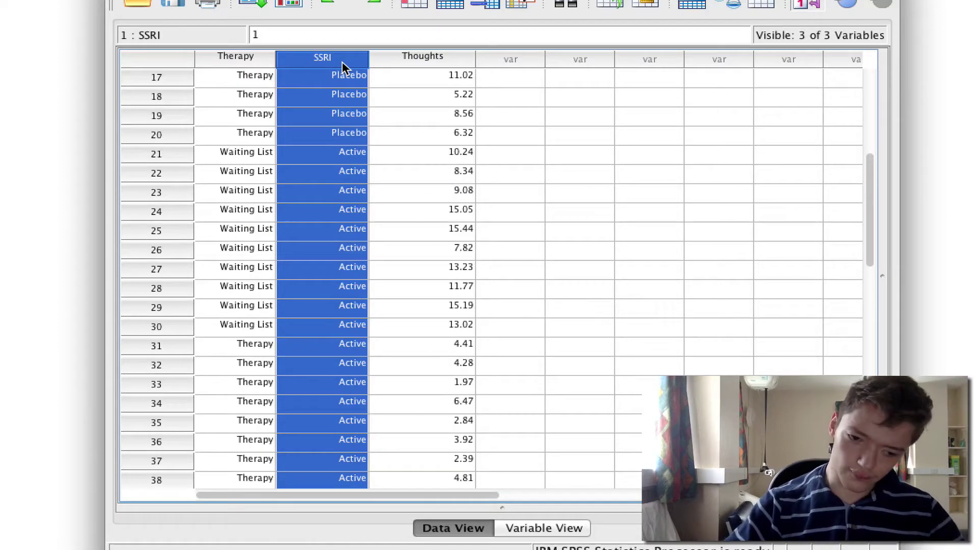
pyautogui.scroll(6, 342, 61)
pyautogui.scroll(1, 342, 61)
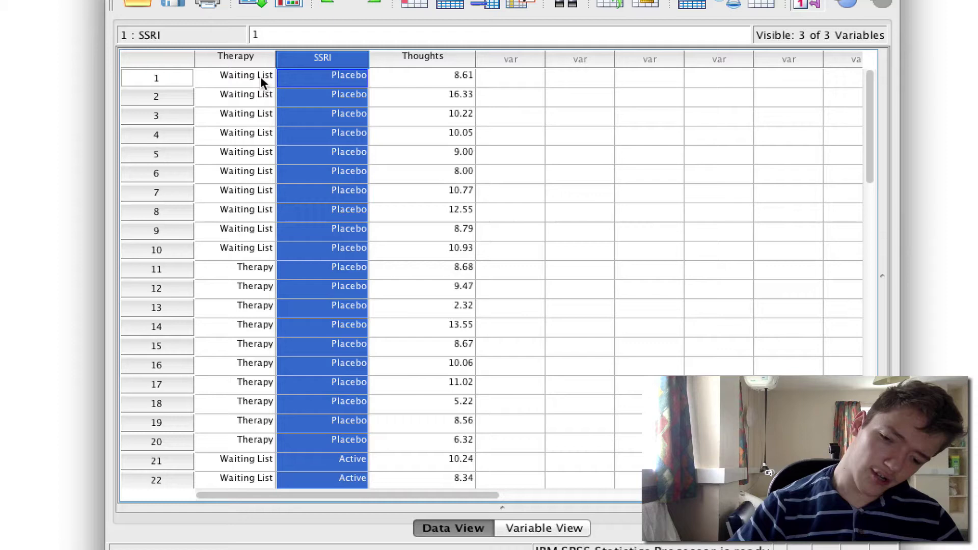
# Start a General Linear Model > Univariate analysis and select the SSRI prescription fixed factor.
pyautogui.click(250, 0)
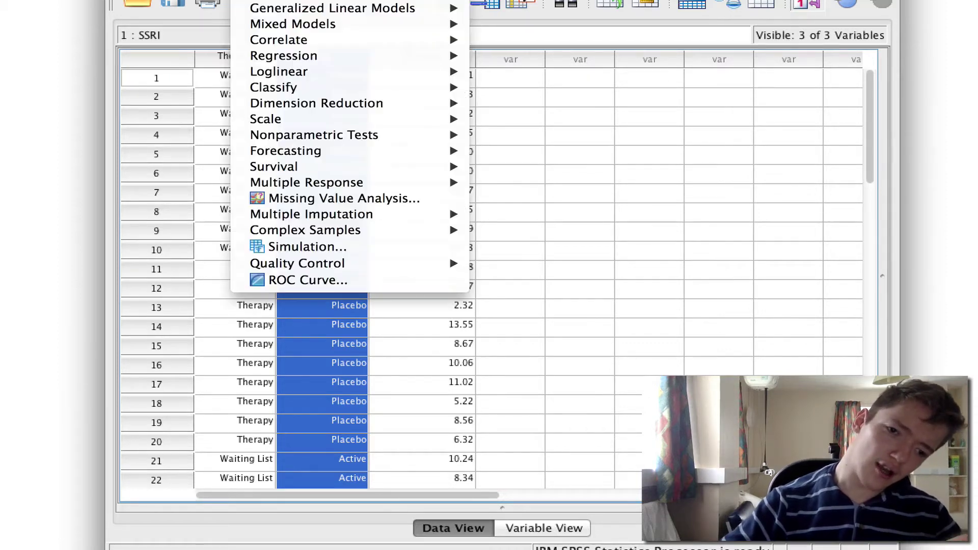
pyautogui.moveTo(306, 0)
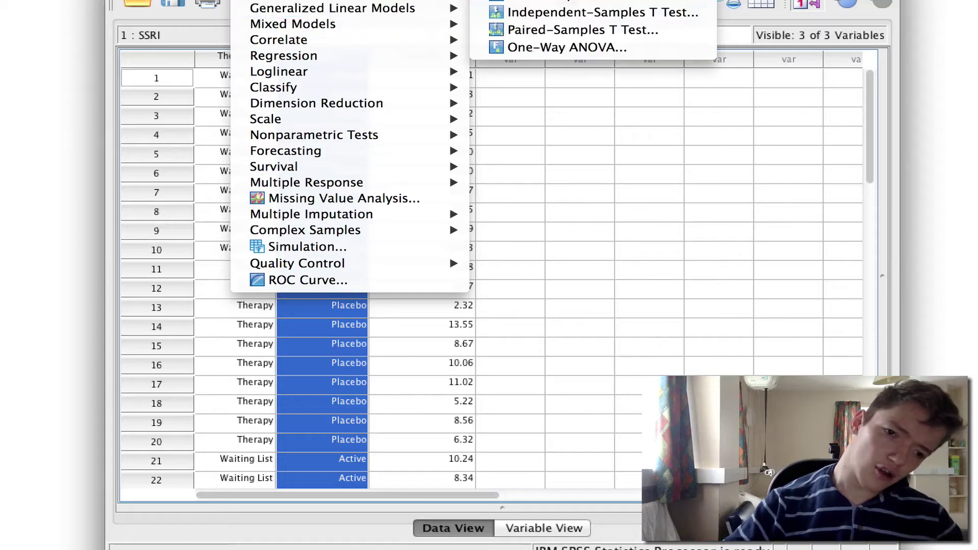
pyautogui.moveTo(371, 1)
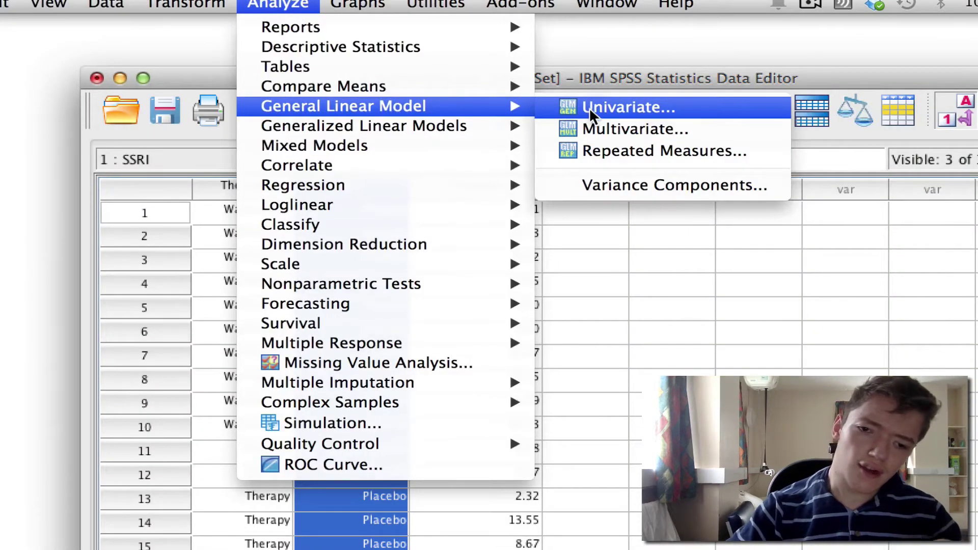
pyautogui.click(589, 108)
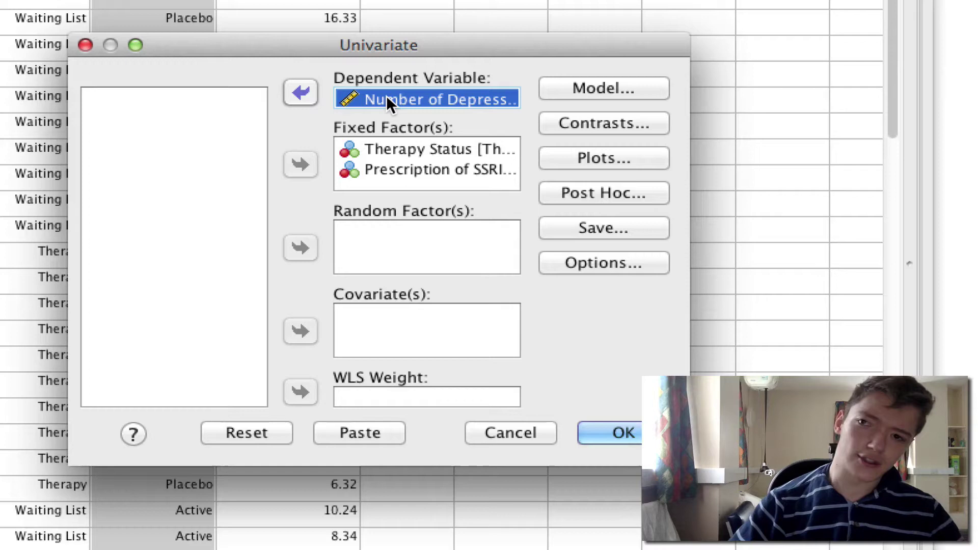
pyautogui.click(397, 168)
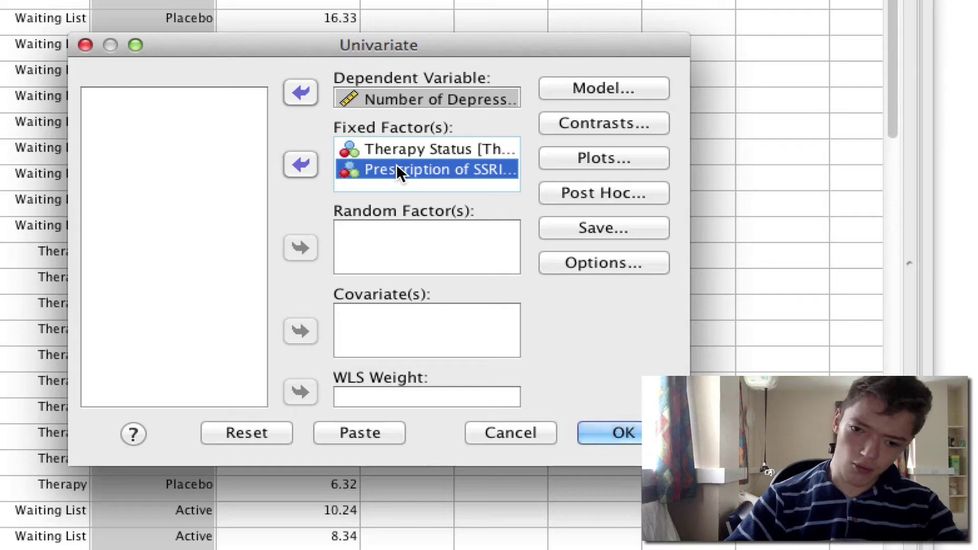
# Define the Therapy*SSRI profile plot with Therapy on the horizontal axis and SSRI as separate lines.
pyautogui.click(592, 163)
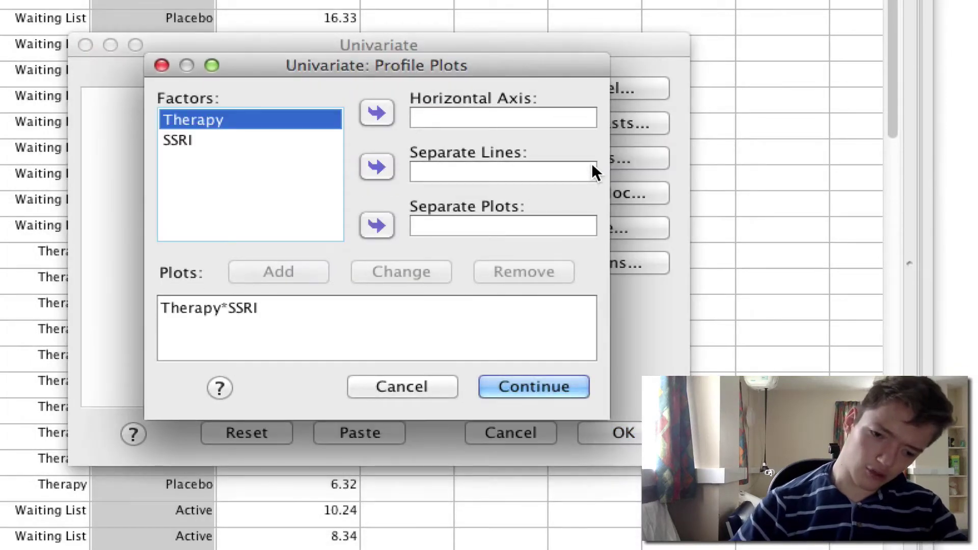
pyautogui.click(272, 316)
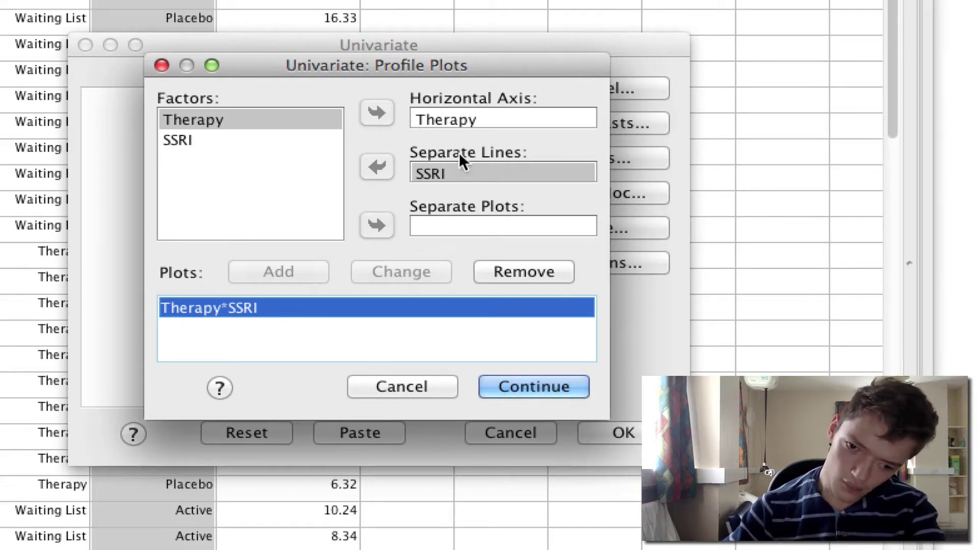
pyautogui.click(464, 120)
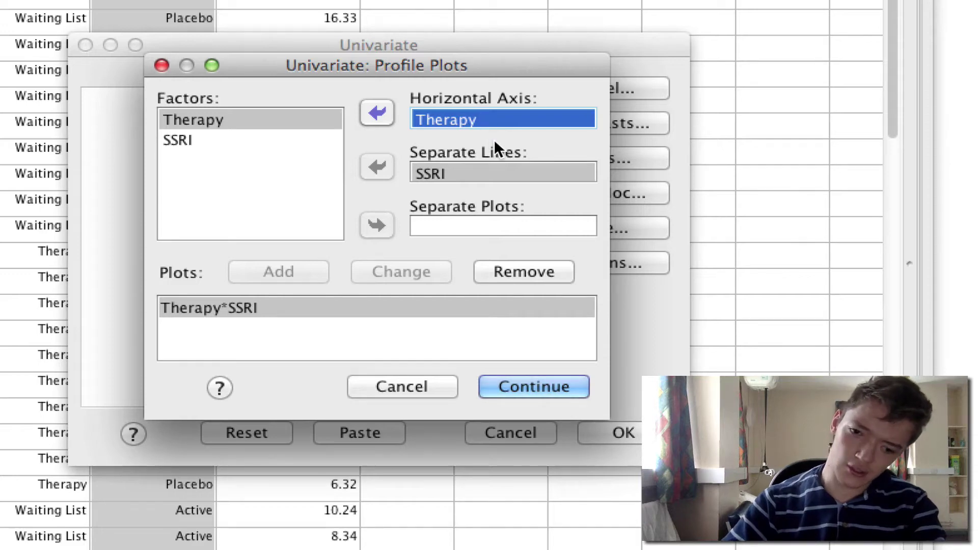
pyautogui.click(490, 171)
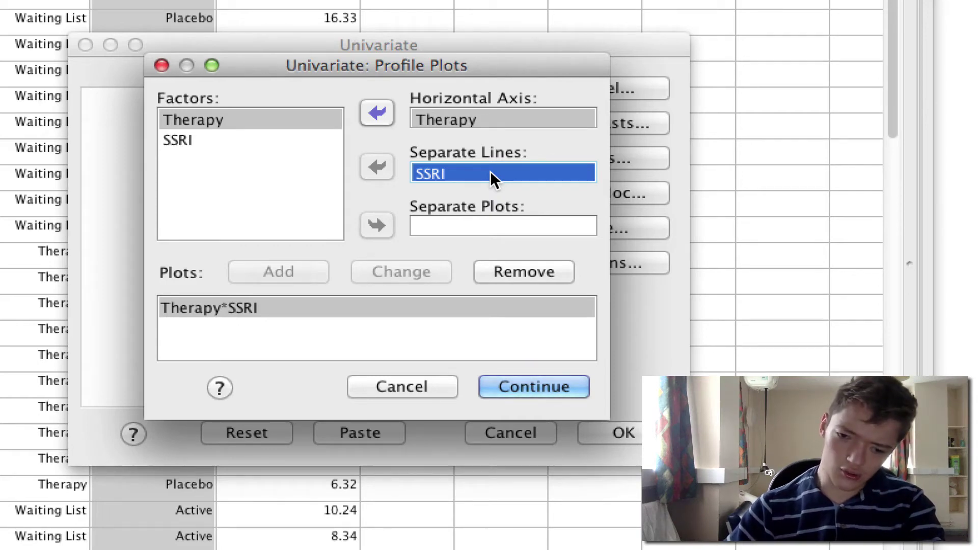
pyautogui.click(515, 386)
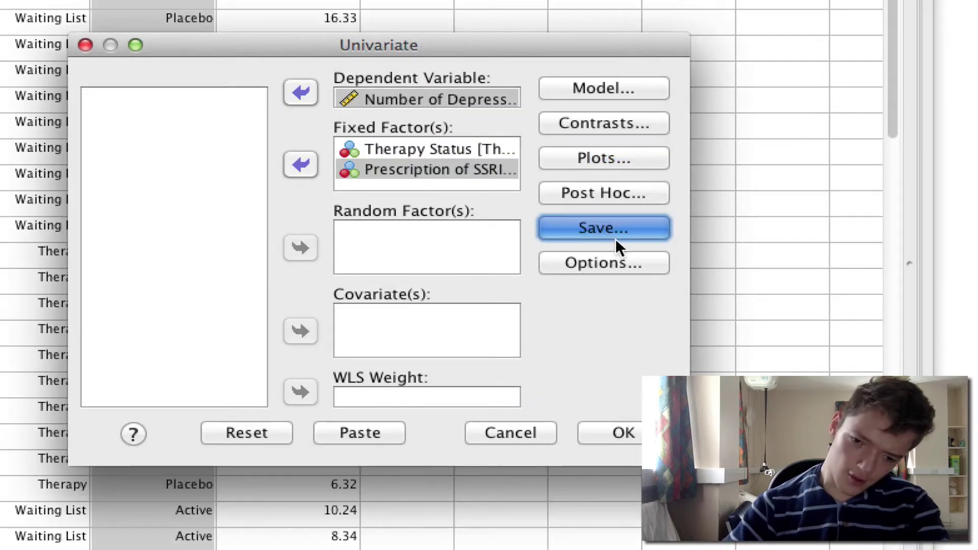
# Turn on Estimates of effect size and Homogeneity tests in the ANOVA options.
pyautogui.click(625, 260)
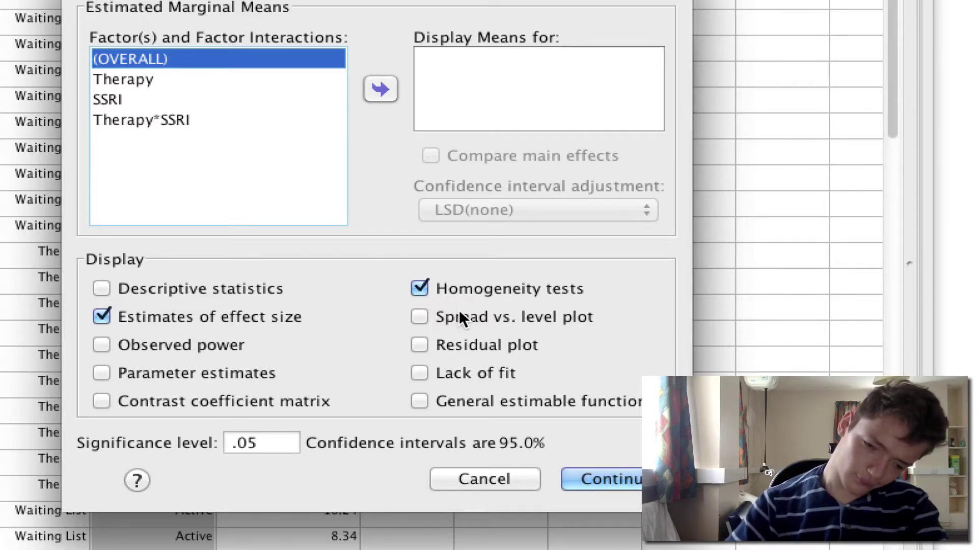
pyautogui.click(604, 478)
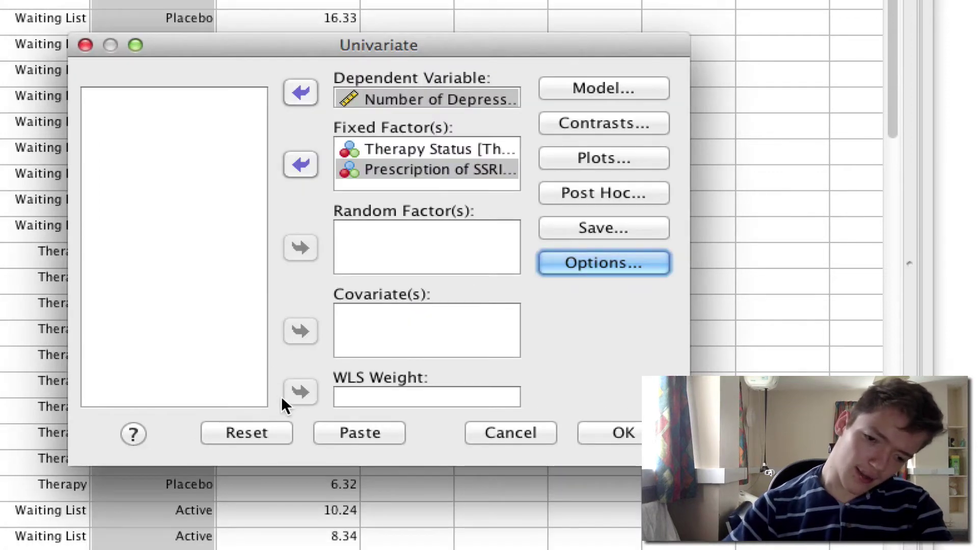
# Paste the ANOVA syntax, add /EMMEANS=TABLES(Therapy*SSRI) COMP(SSRI) ADJ(BONFERRONI) and run it.
pyautogui.click(337, 433)
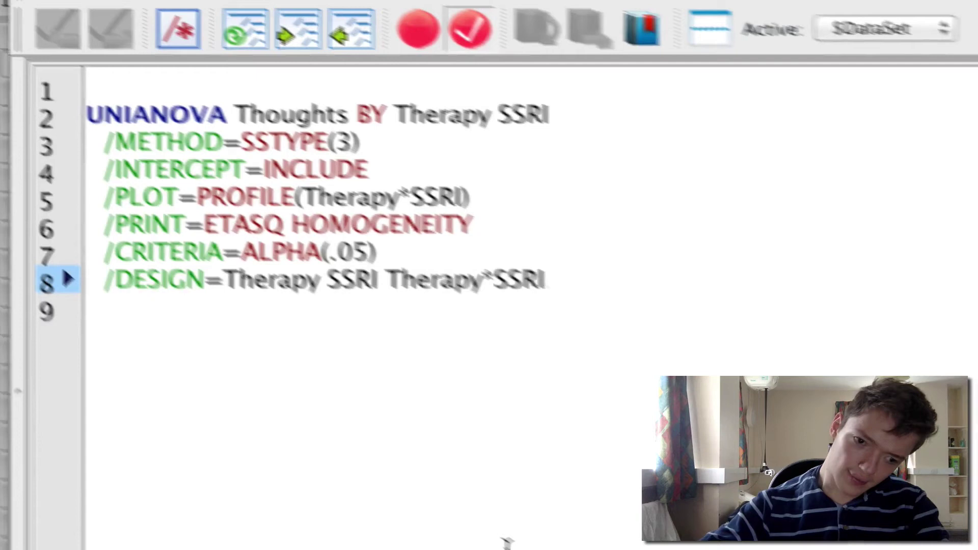
pyautogui.press('BackSpace')
pyautogui.press('Return')
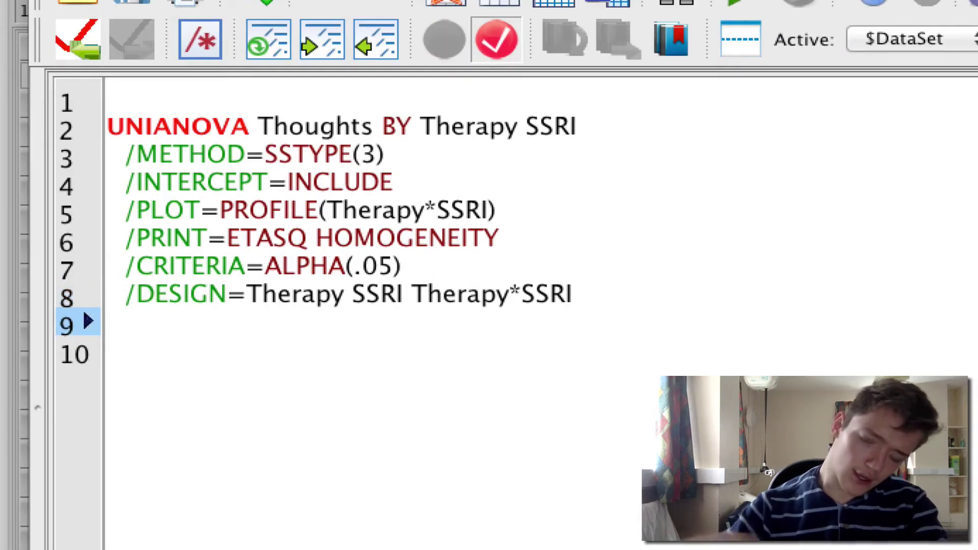
pyautogui.write('/EMMEANS=TABLES(Therapy*SSRI) COMP(SSRI) ADJ(BONFERRONI).')
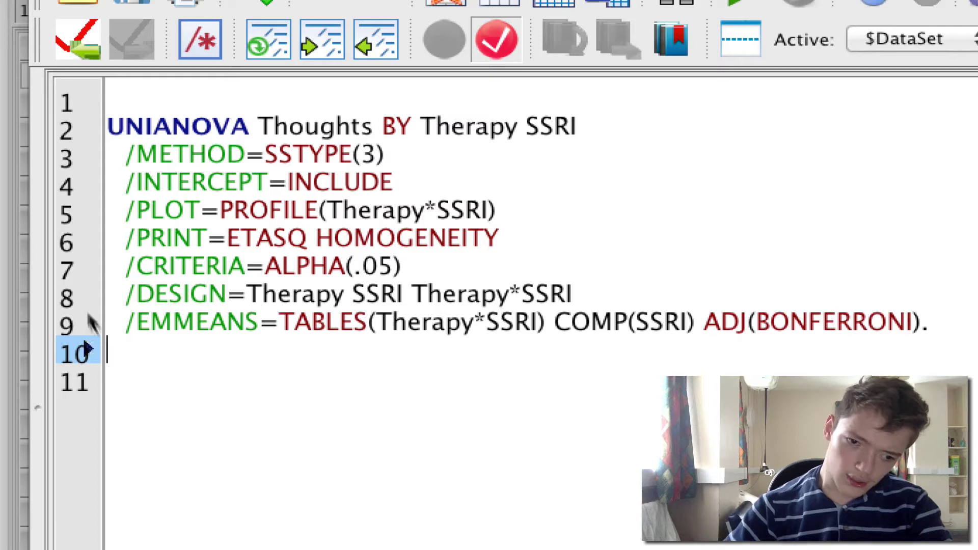
pyautogui.tripleClick(178, 321)
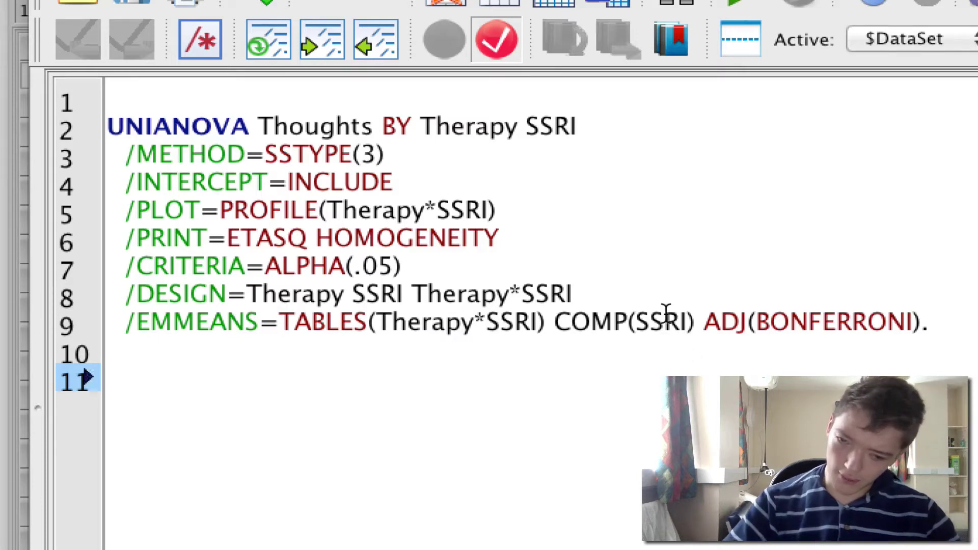
pyautogui.press('super+r')
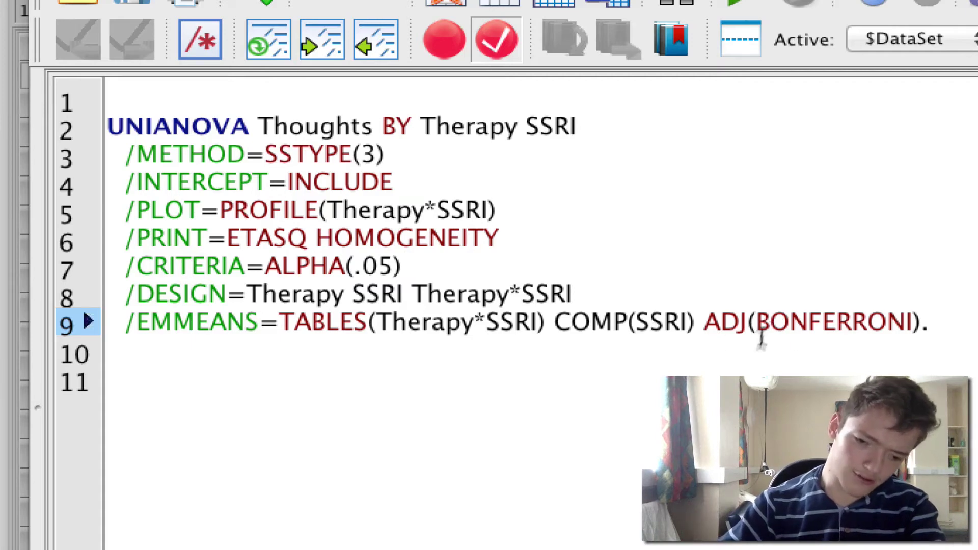
# Select the entire syntax and rerun it to produce the Bonferroni simple-effects output.
pyautogui.click(712, 315)
pyautogui.moveTo(713, 315); pyautogui.dragTo(942, 324)
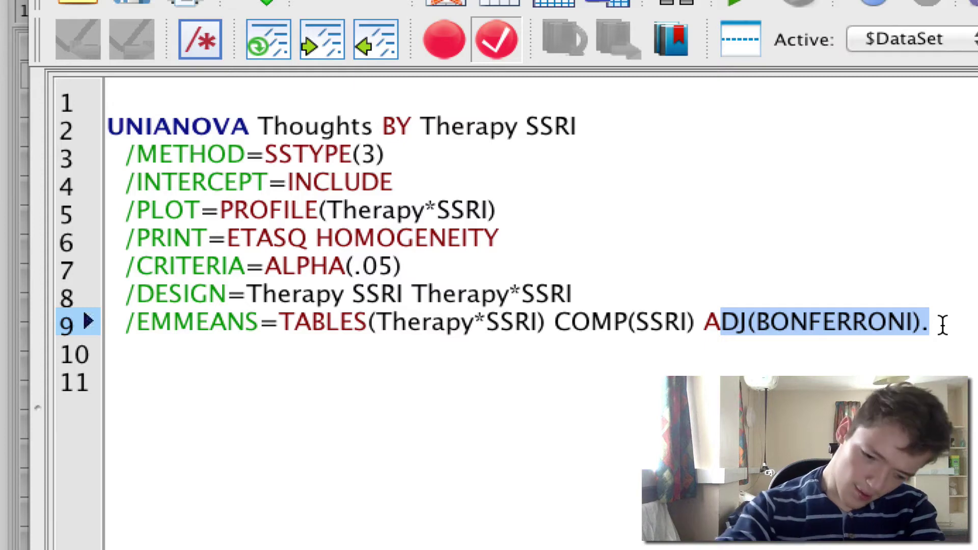
pyautogui.press('super+a')
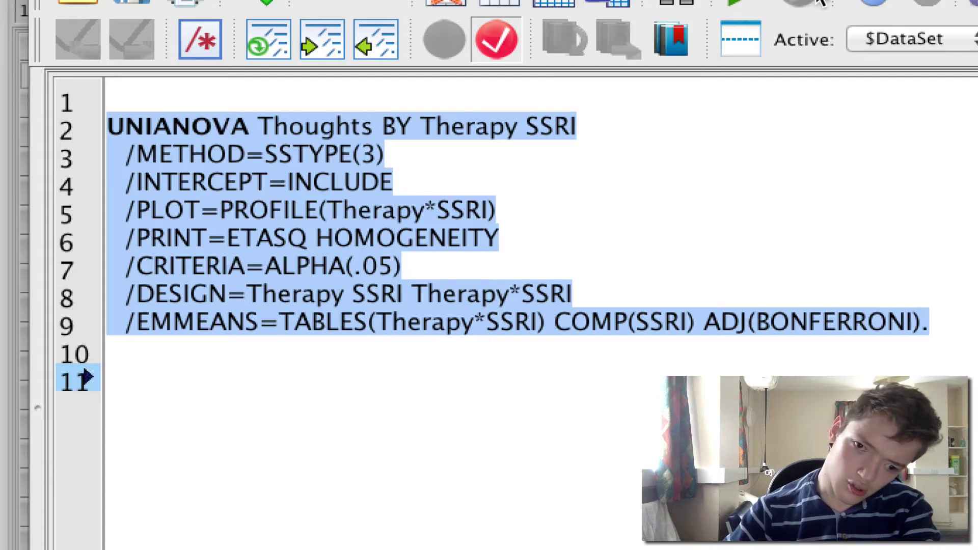
pyautogui.click(739, 3)
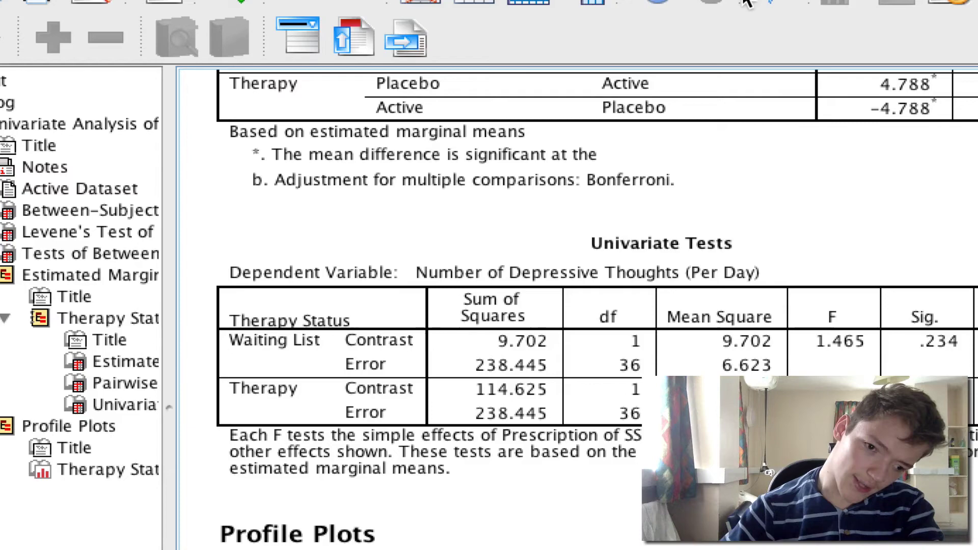
pyautogui.click(820, 110)
pyautogui.scroll(15, 800, 130)
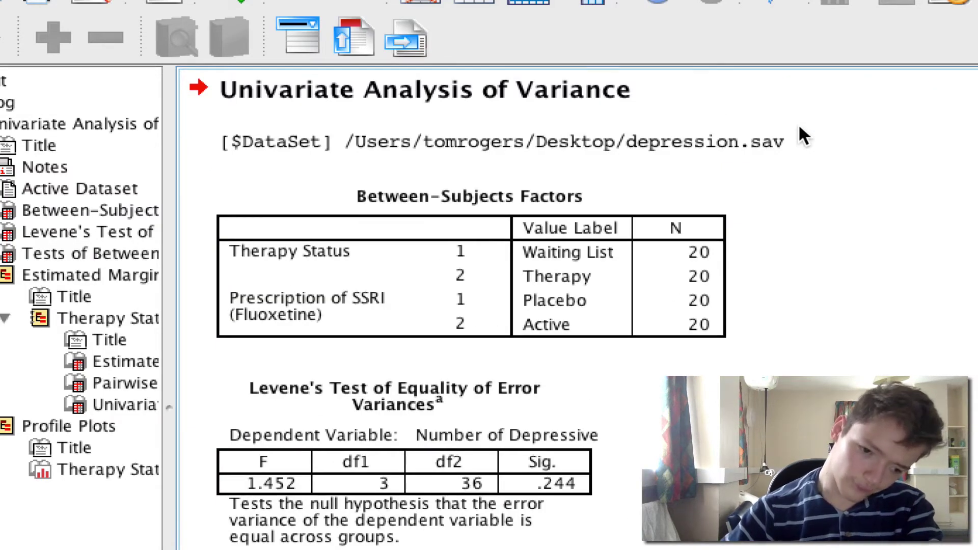
pyautogui.scroll(-5, 799, 127)
pyautogui.click(312, 399)
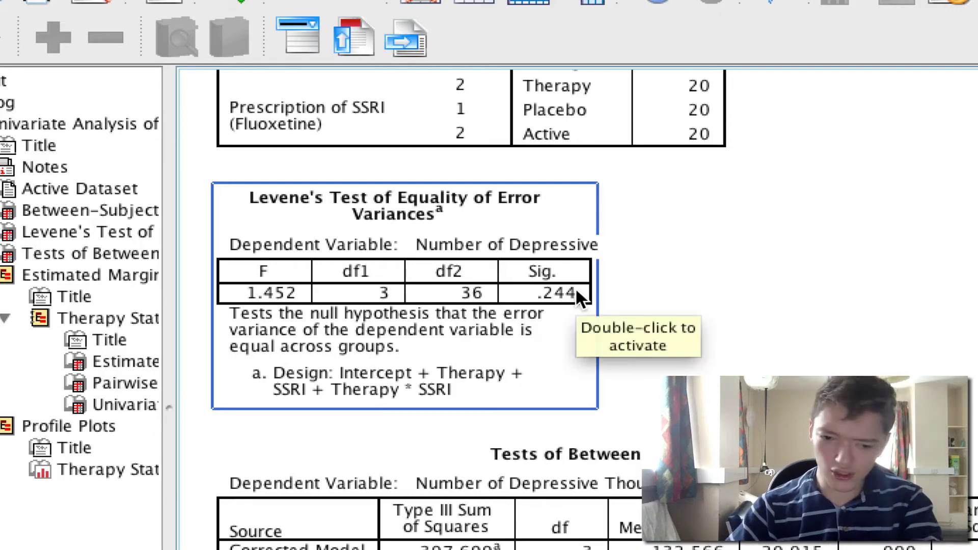
pyautogui.press('Down')
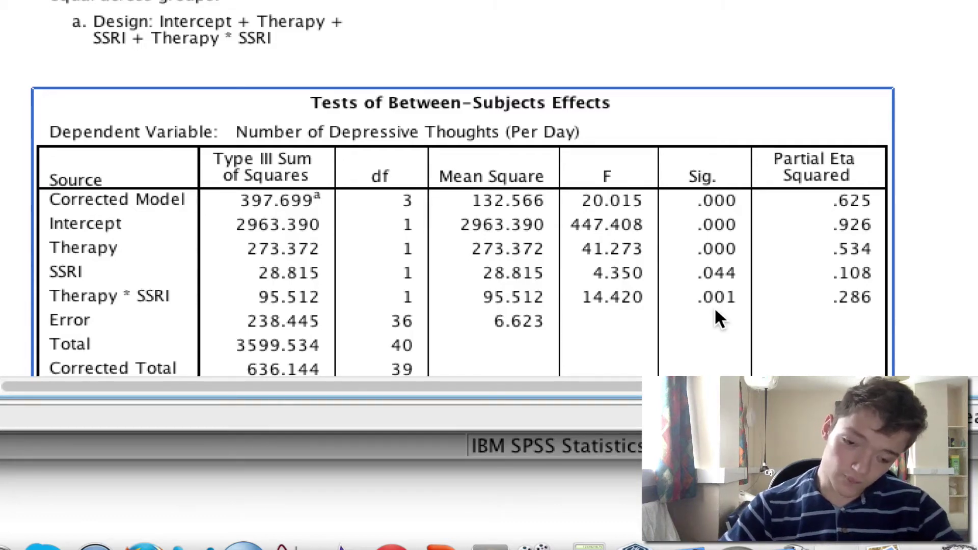
pyautogui.scroll(-15, 718, 318)
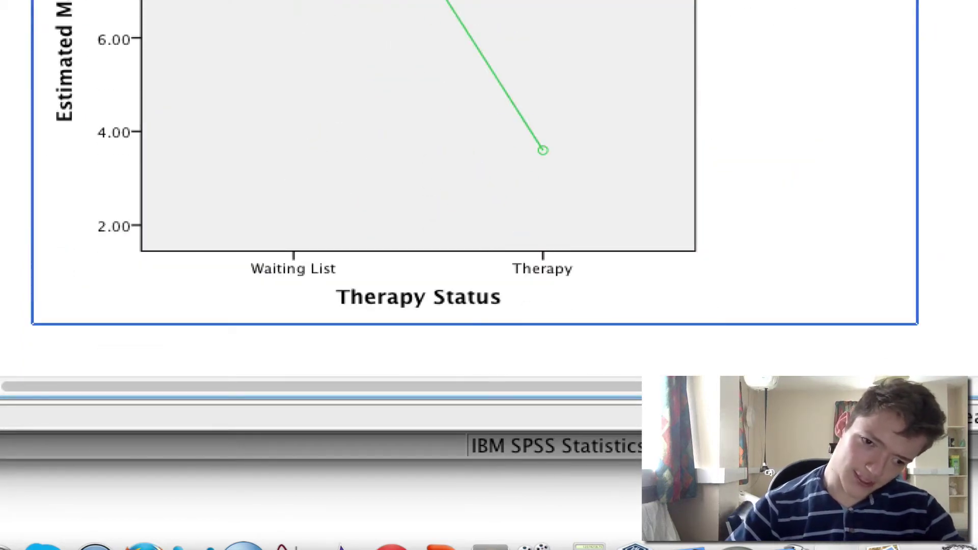
pyautogui.scroll(-3, 357, 204)
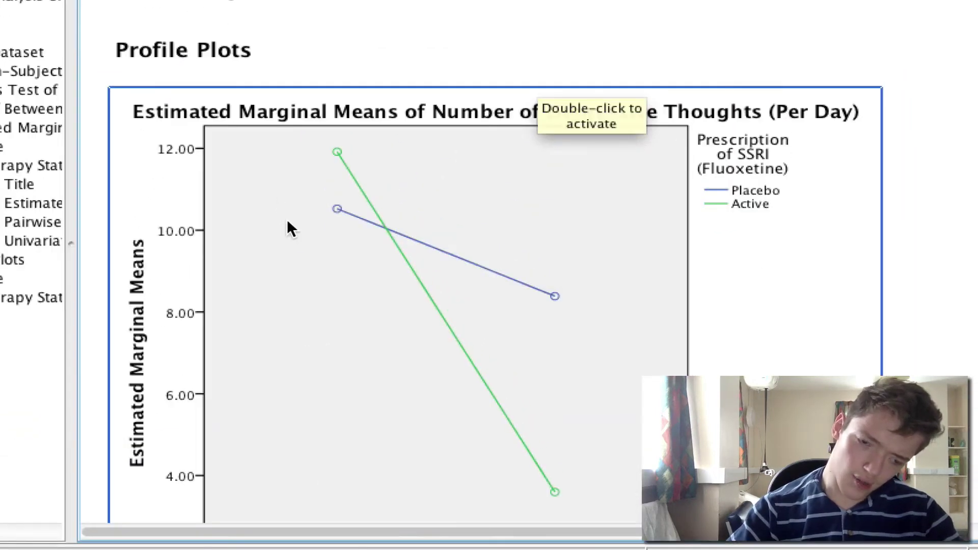
pyautogui.scroll(-3, 287, 225)
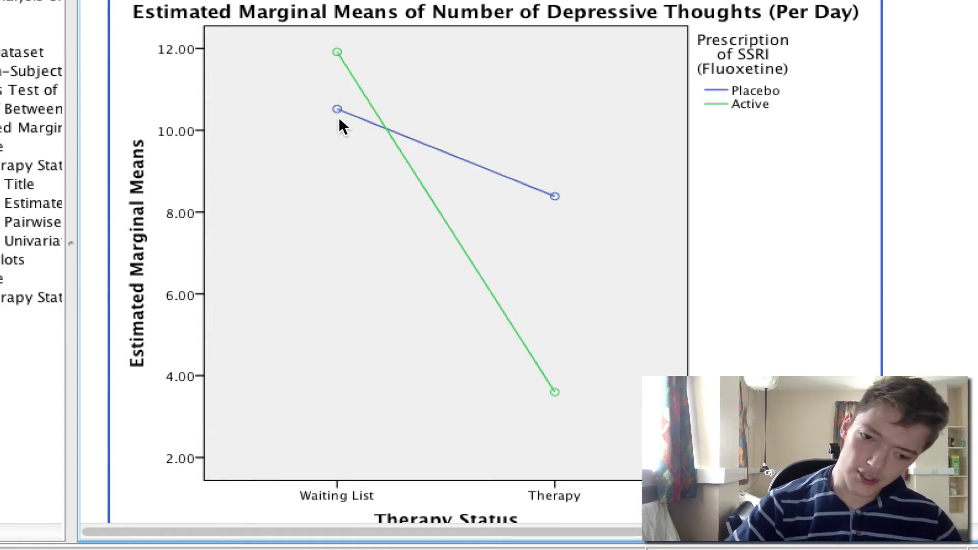
pyautogui.scroll(10, 339, 117)
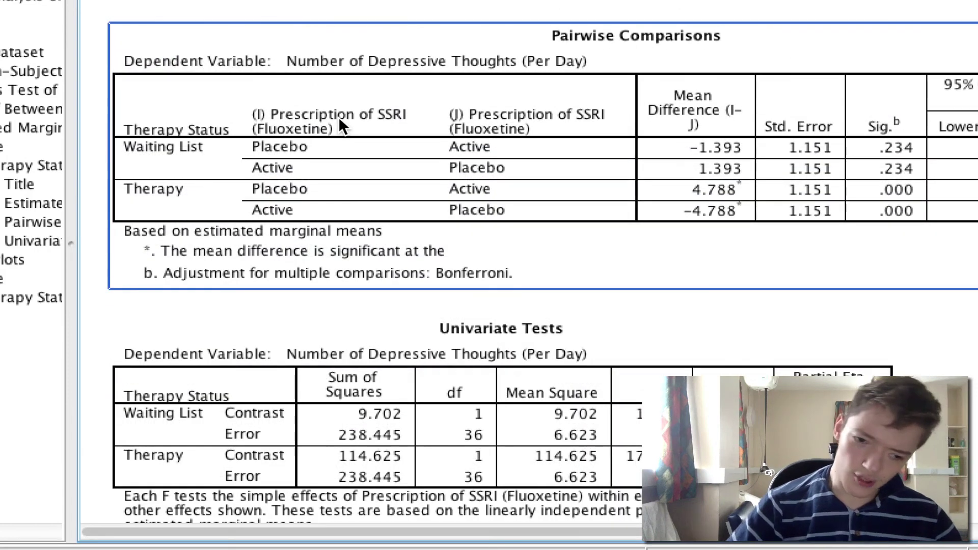